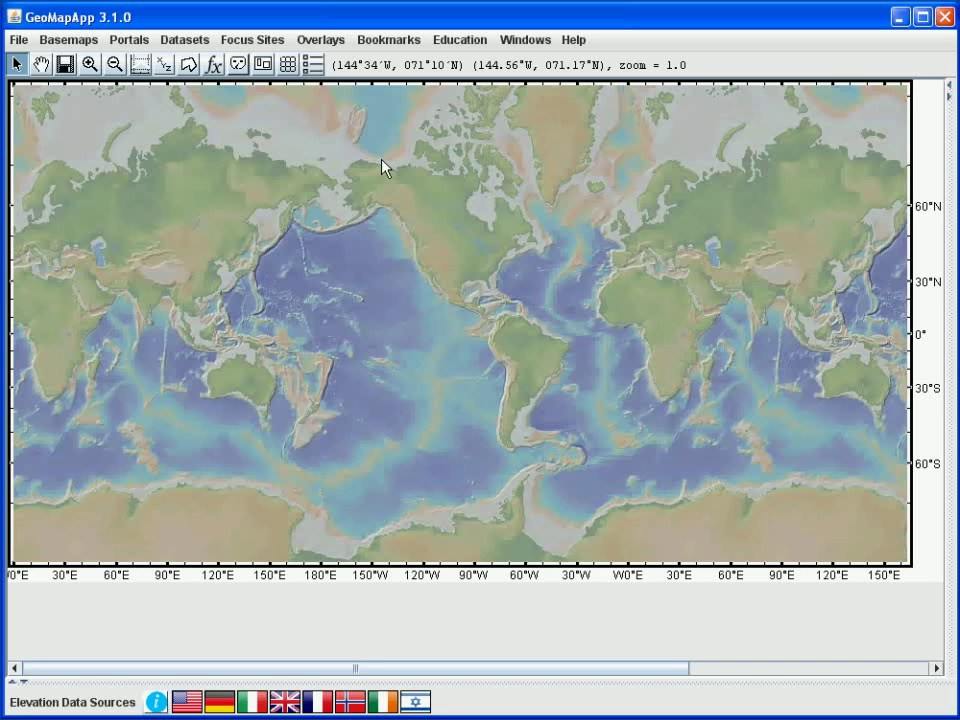
Step: Start a local grid-file import and keep GMT grid (.grd) as the format
click(20, 42)
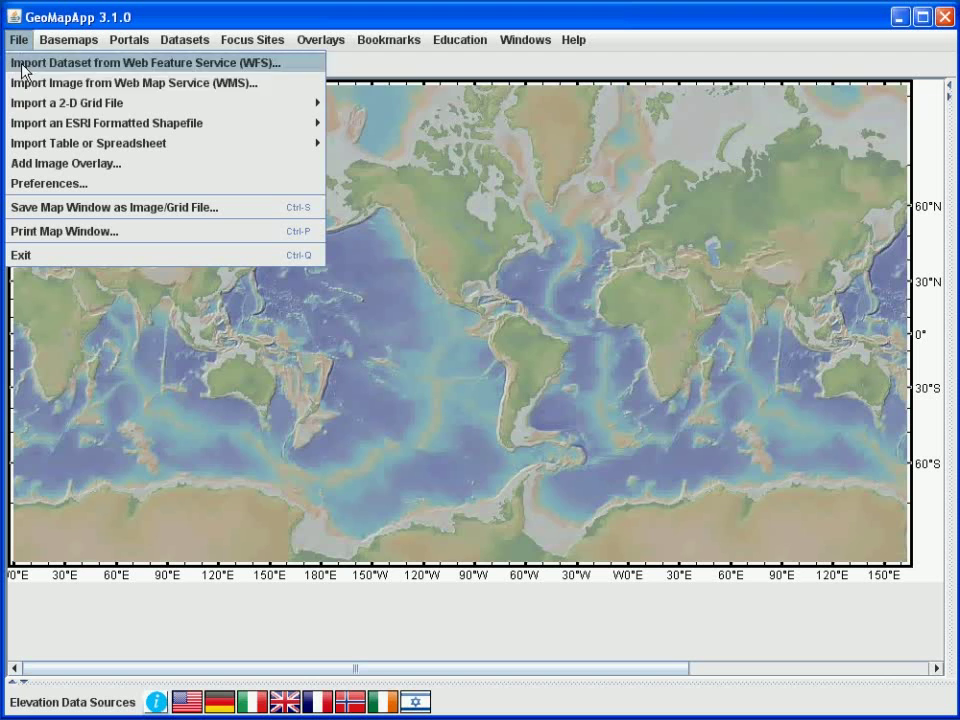
mouse_move(67, 103)
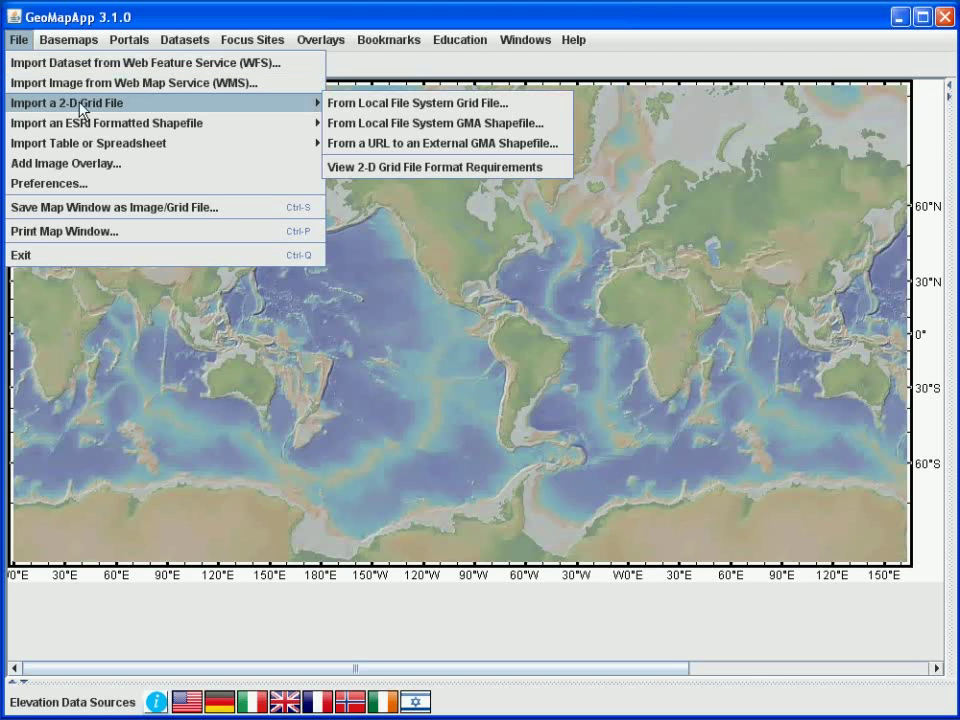
click(341, 106)
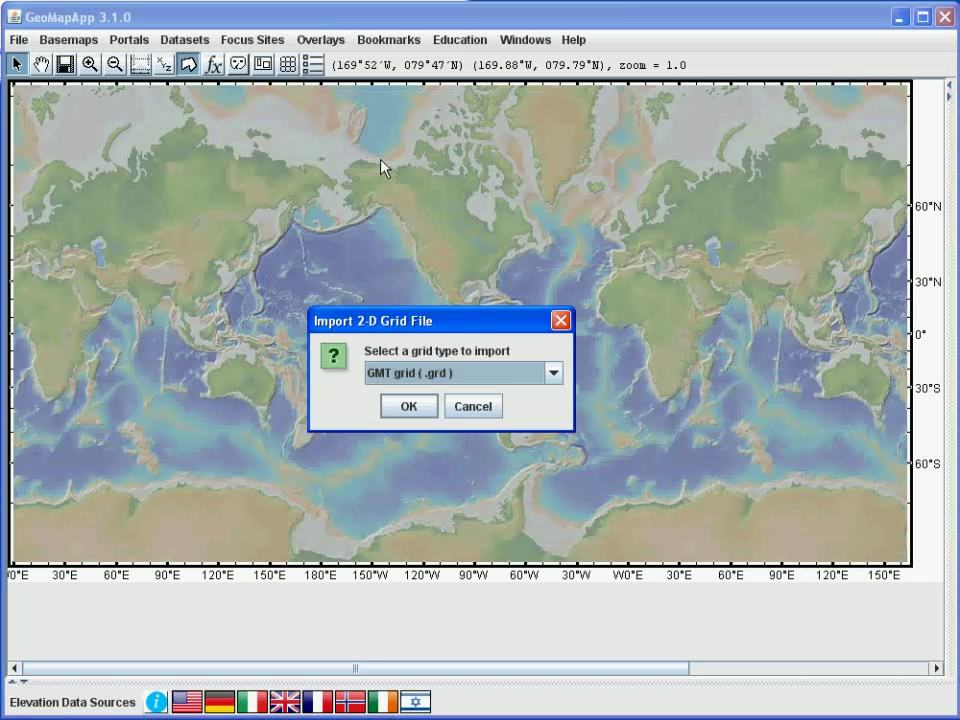
click(553, 374)
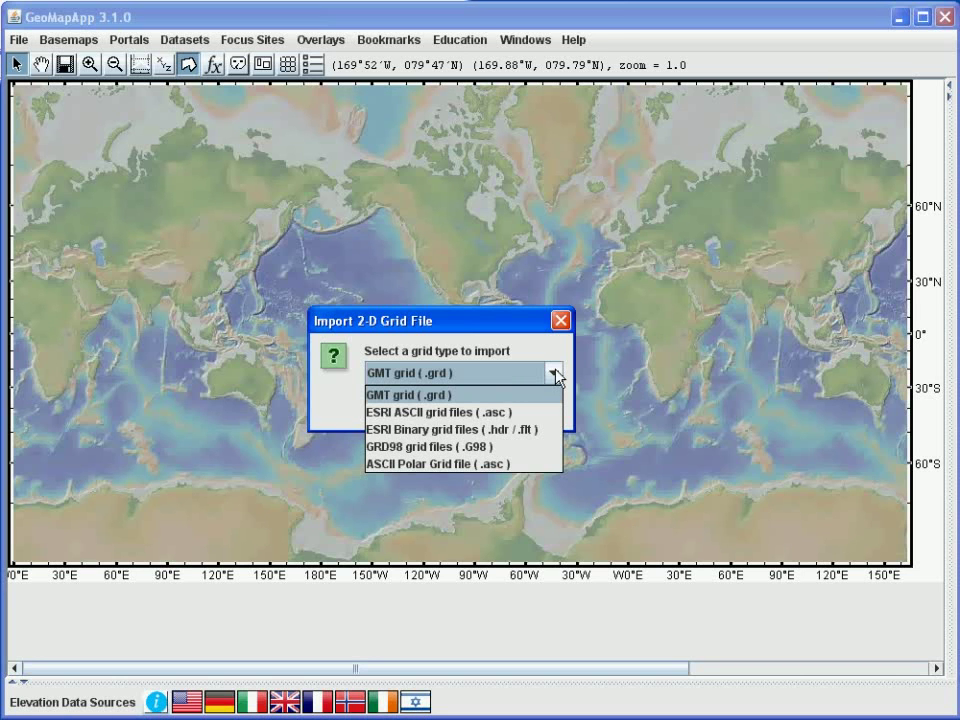
click(452, 374)
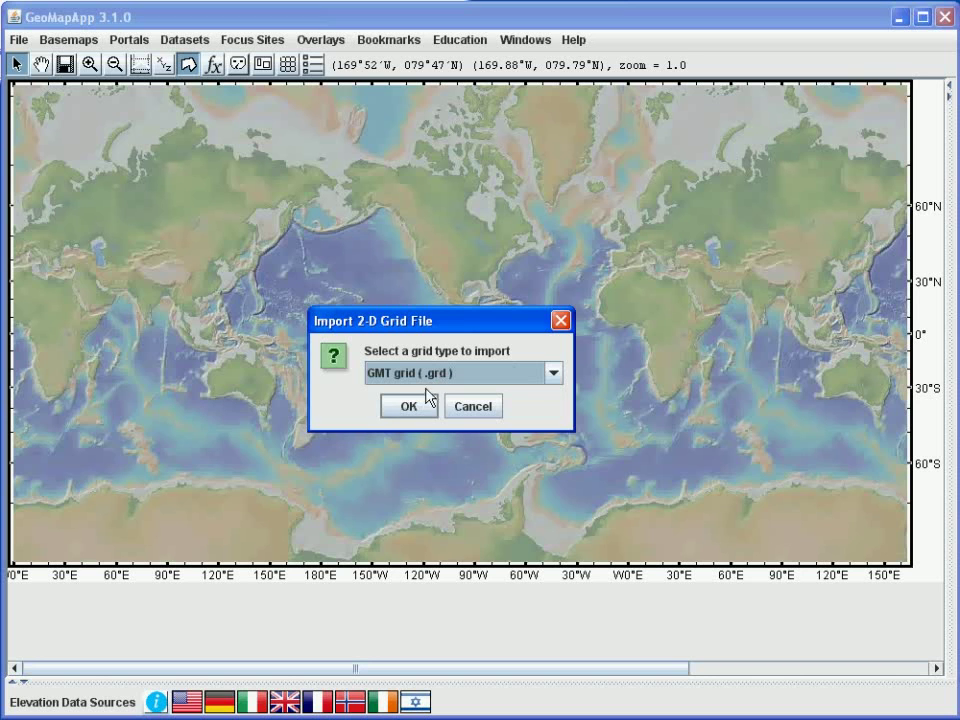
Step: Open andes_clip.grd and midam_clip.grd from the Grid folder
click(407, 405)
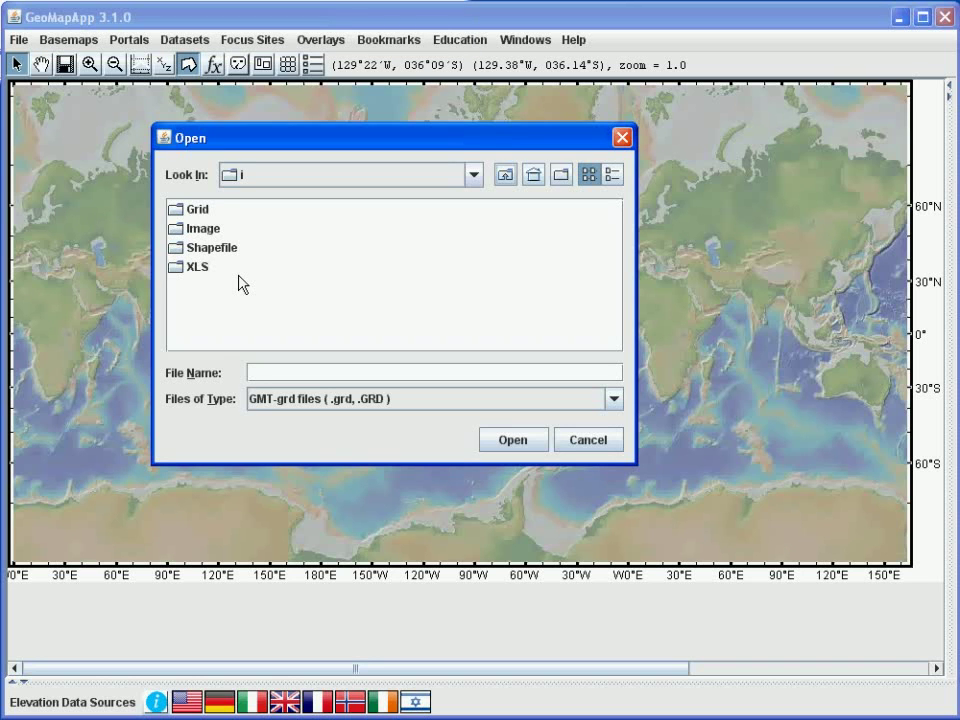
double_click(176, 209)
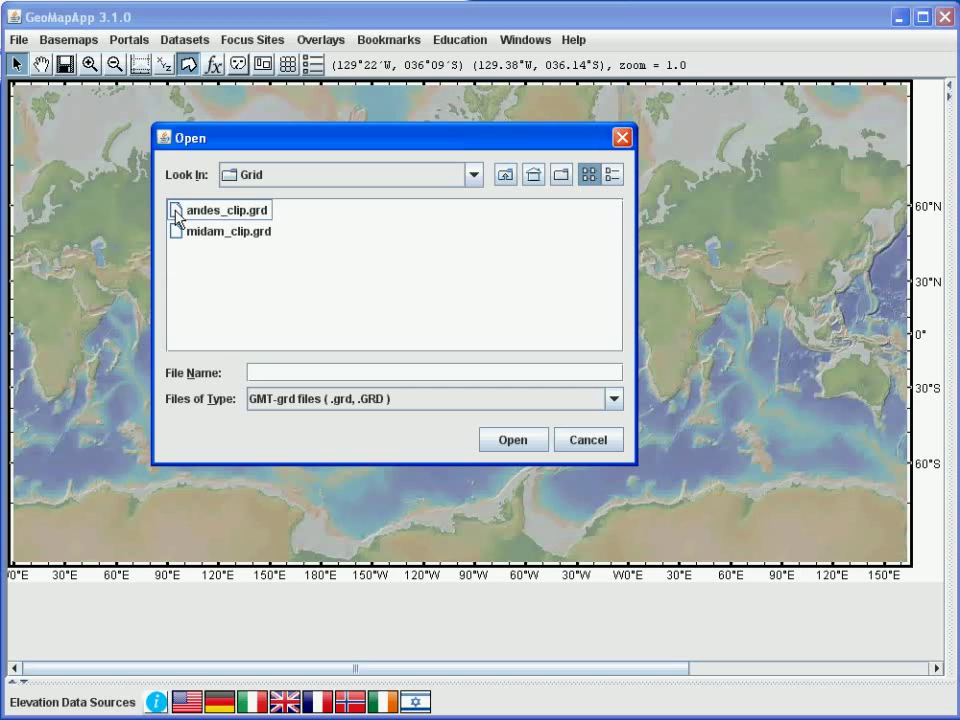
click(205, 234)
shift+click(205, 220)
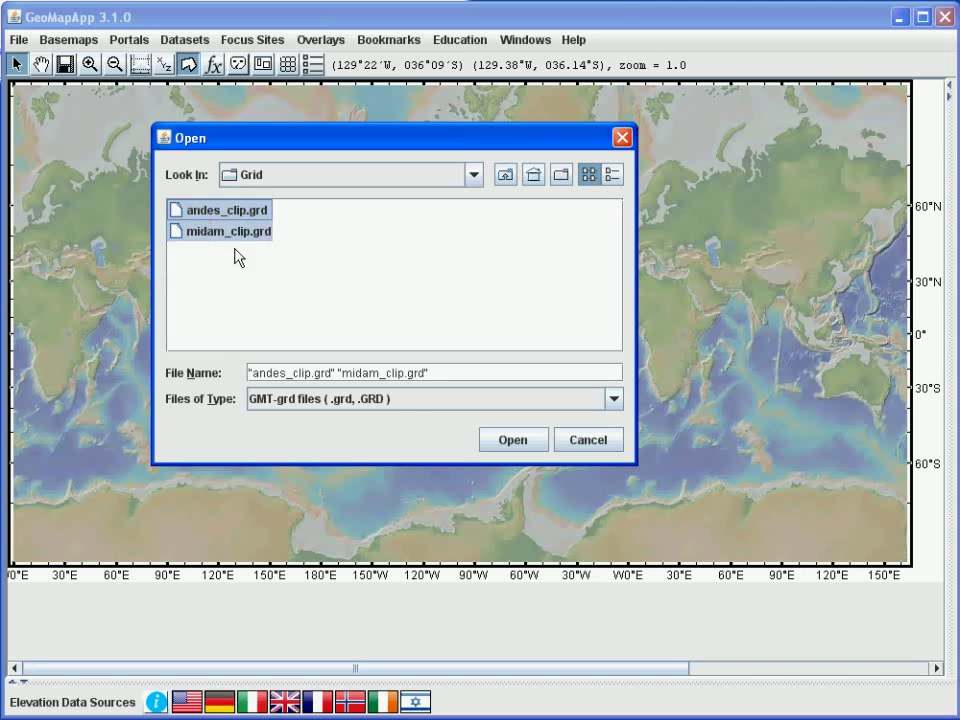
click(502, 442)
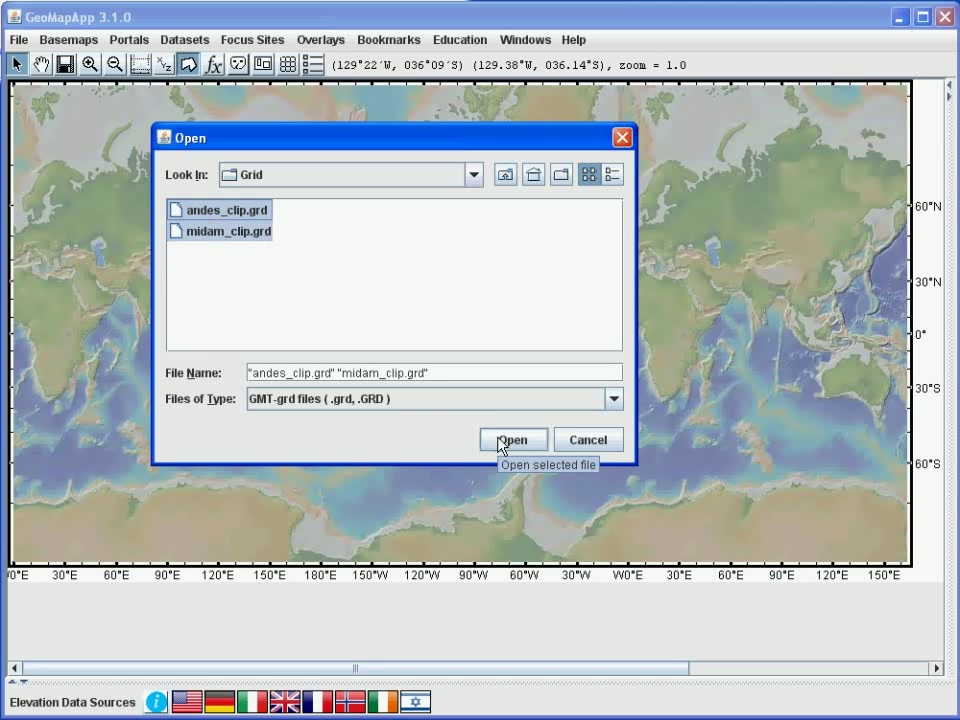
click(500, 443)
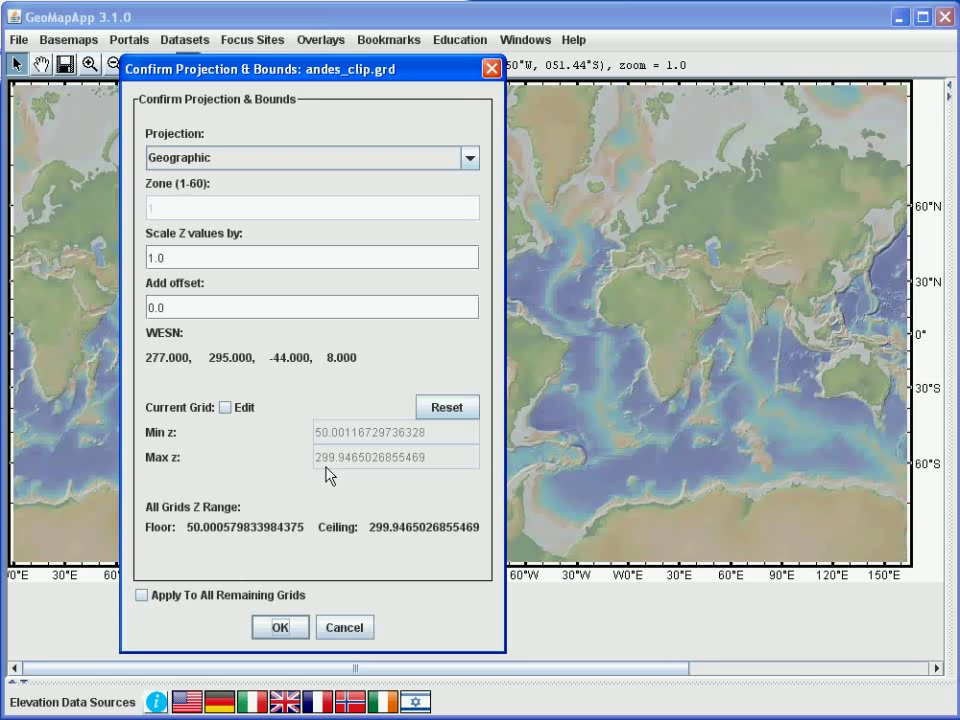
Step: Import the grids with Z values scaled by -1, applied to all remaining grids
double_click(167, 257)
text(-1)
click(142, 596)
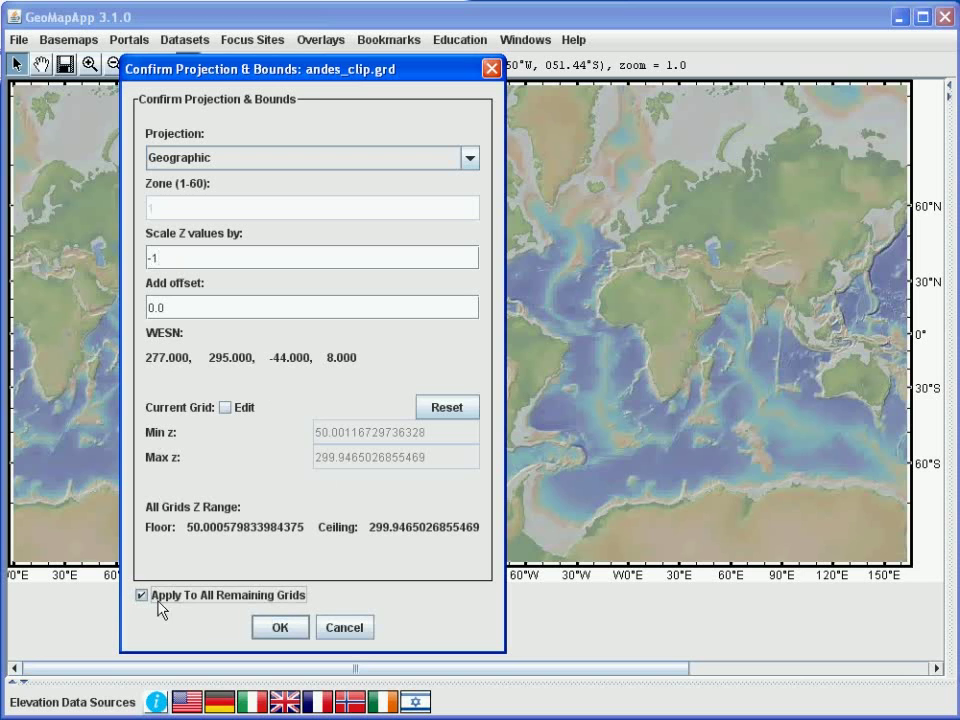
click(279, 627)
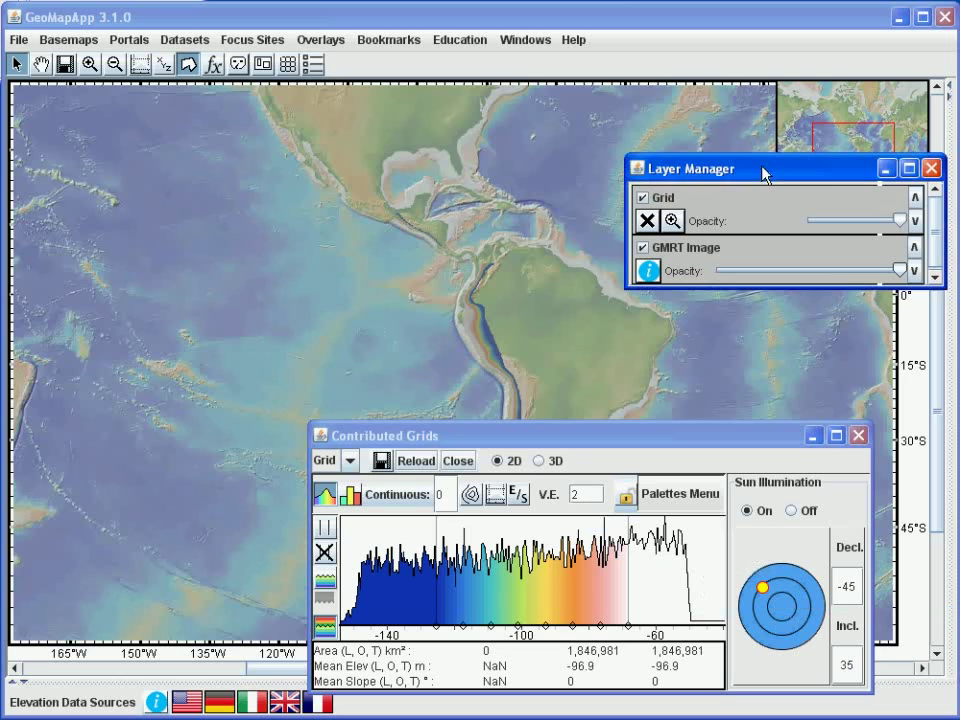
Step: Turn on the Grid layer and adjust its opacity slider
click(643, 198)
mouse_move(893, 224)
mouse_down()
mouse_move(806, 226)
mouse_move(900, 222)
mouse_up()
Step: Zoom in with a box drawn over the Peru coast
click(886, 168)
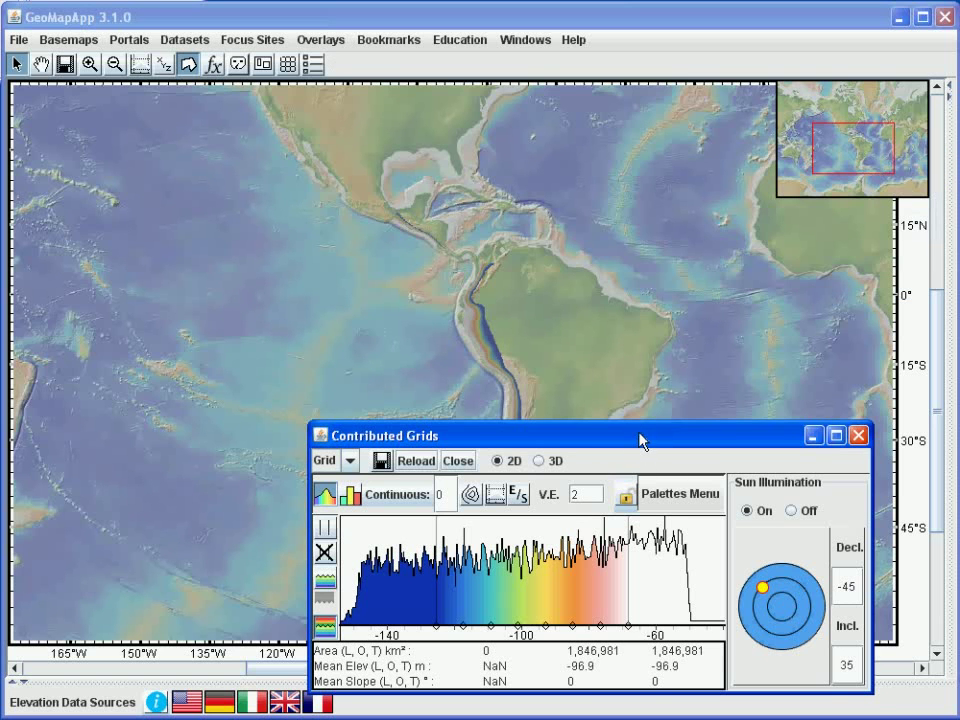
drag(640, 440, 643, 604)
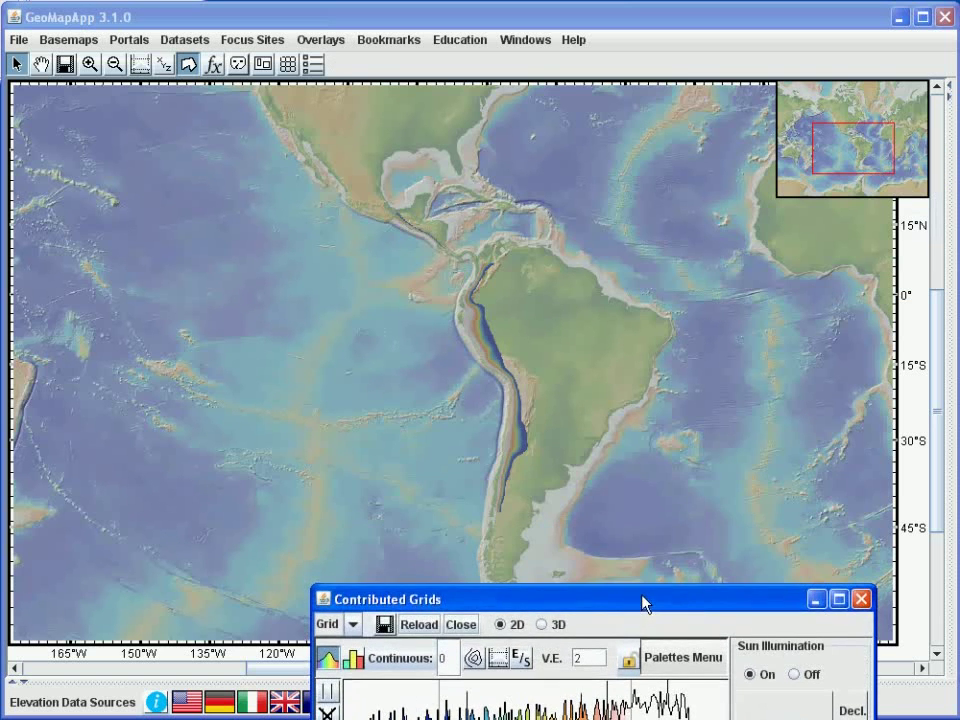
click(90, 63)
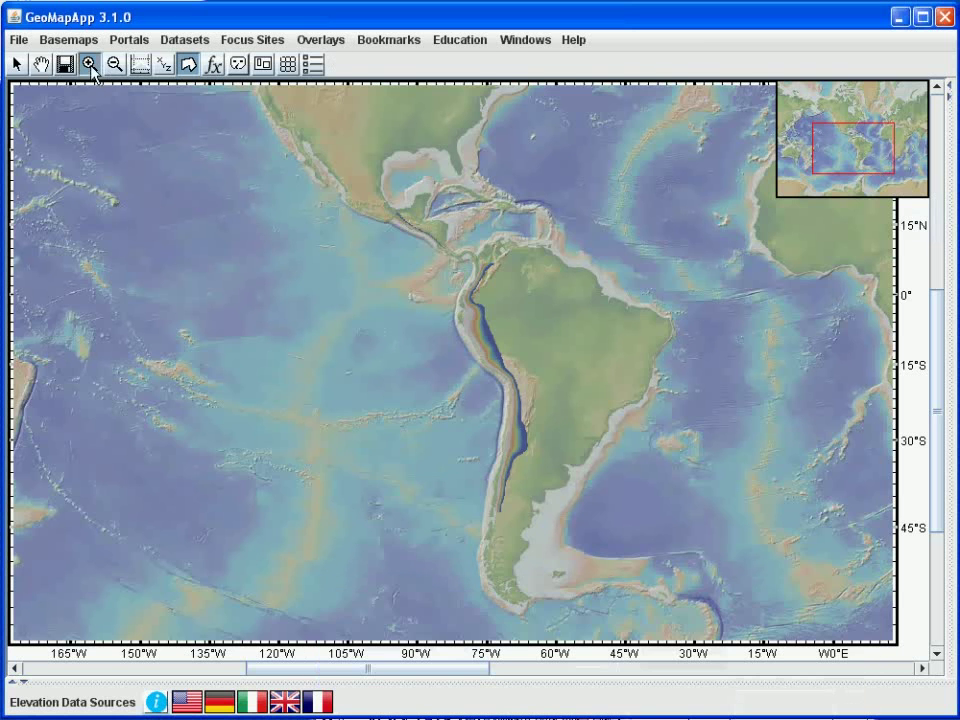
drag(422, 289, 519, 369)
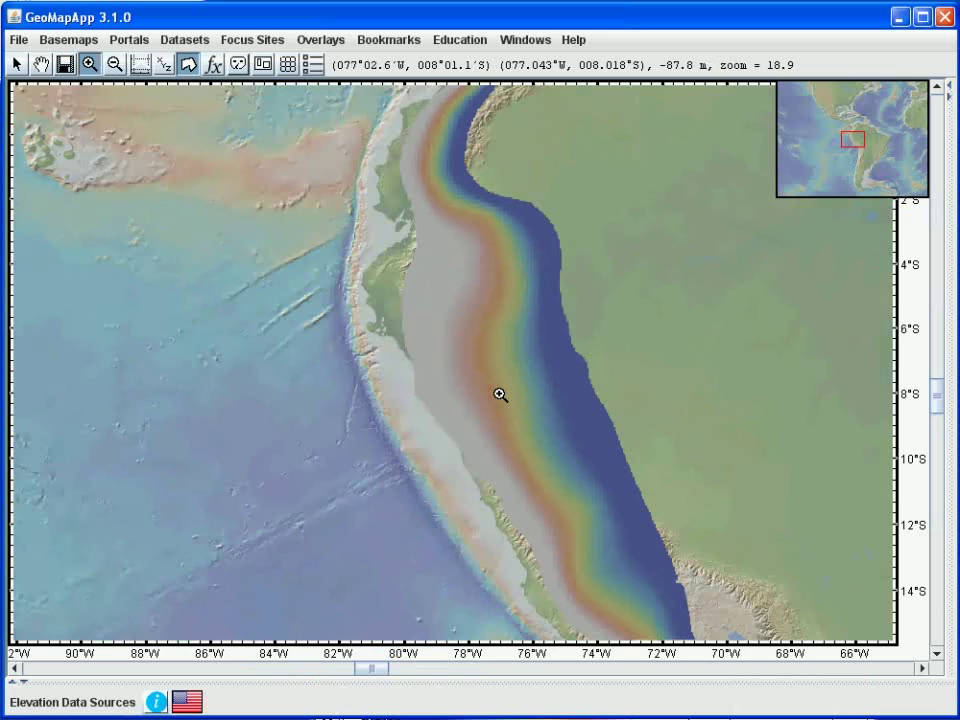
Step: Contour the Andes grid at interval 10 from -160 to -50
click(626, 713)
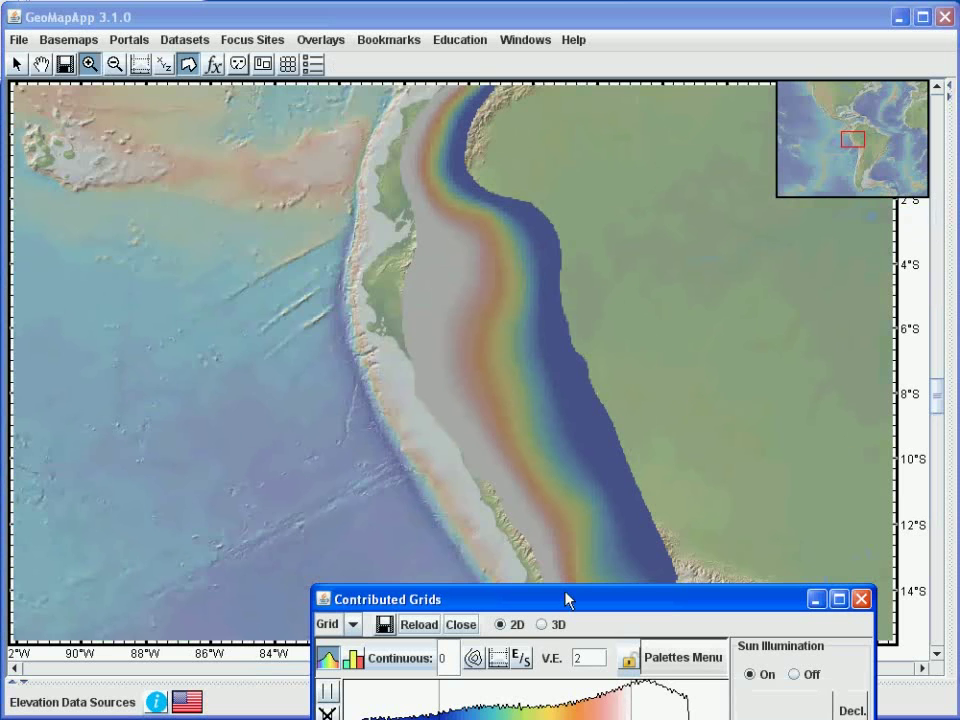
click(474, 660)
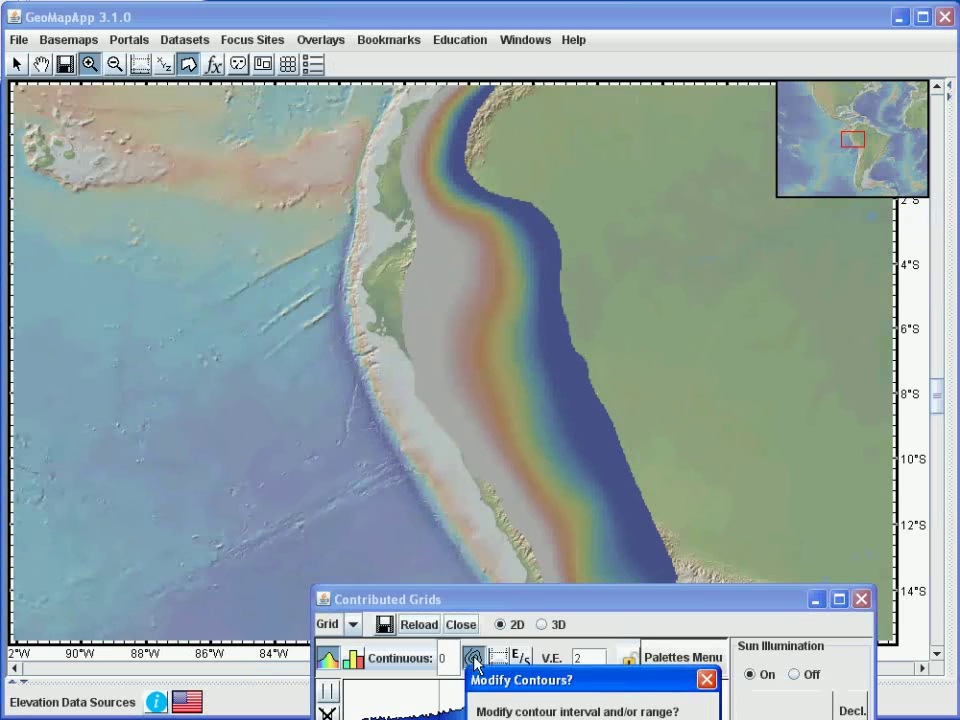
drag(566, 682, 566, 563)
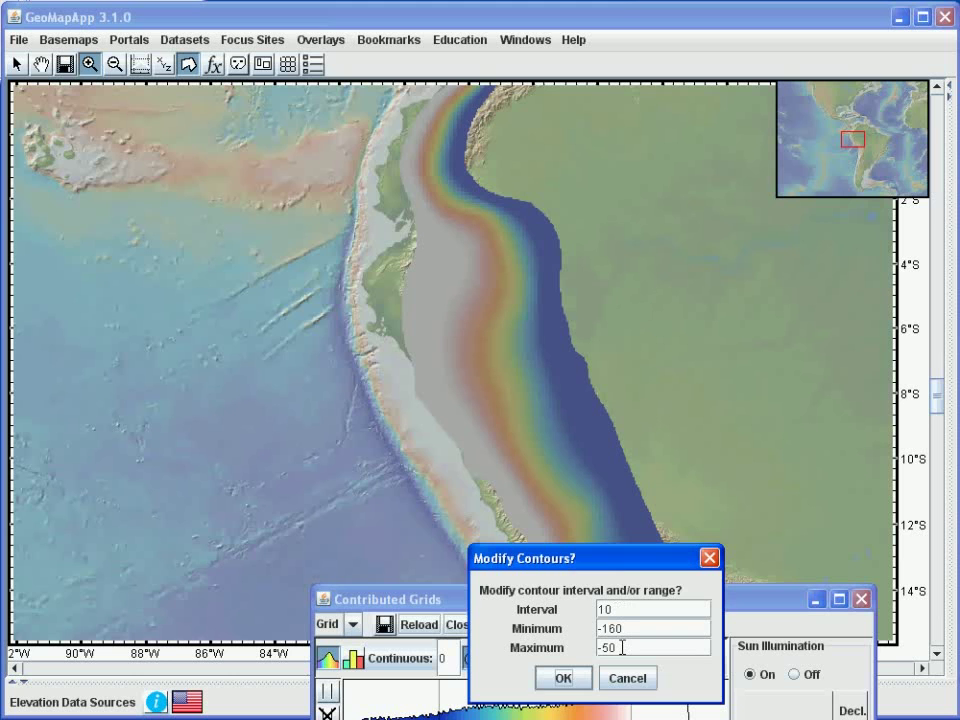
click(563, 679)
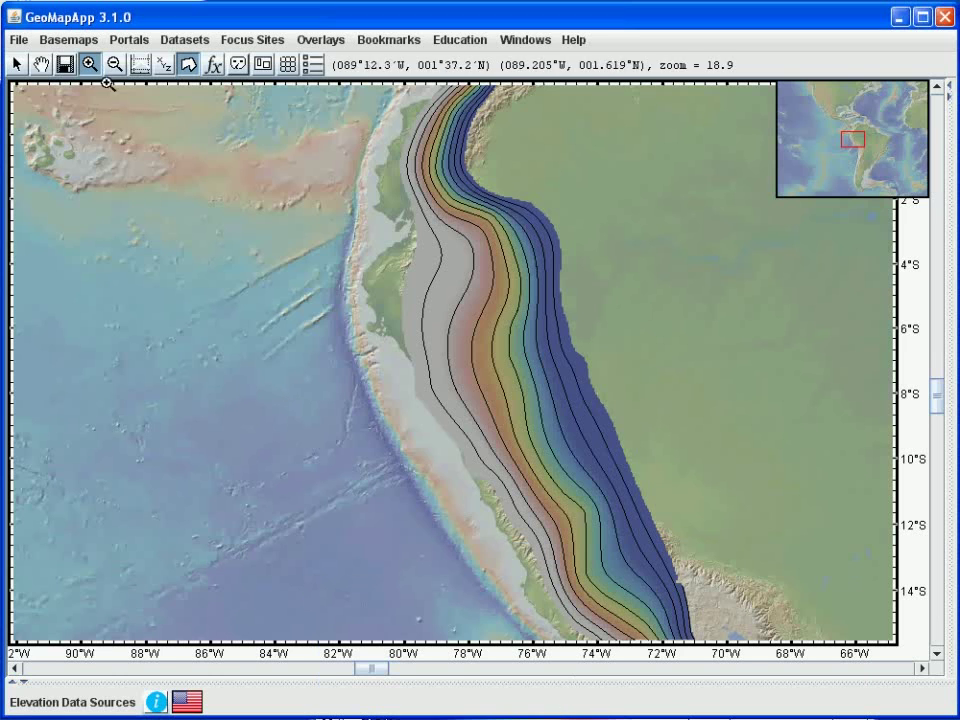
Step: Draw an east–west profile line across the contoured slab band near 4°S
click(16, 66)
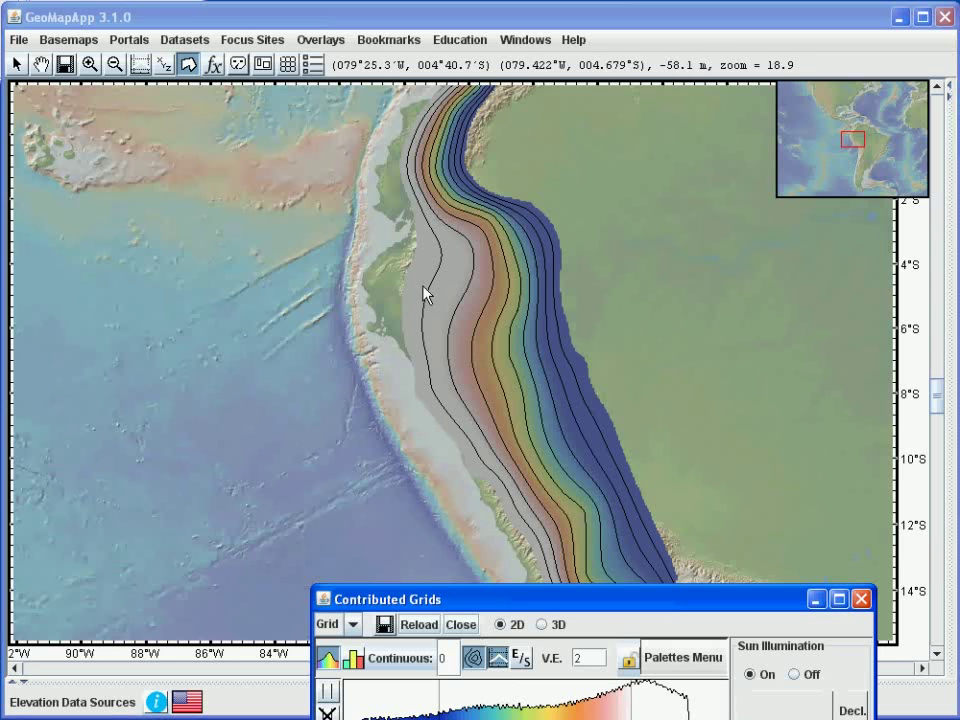
drag(257, 281, 708, 268)
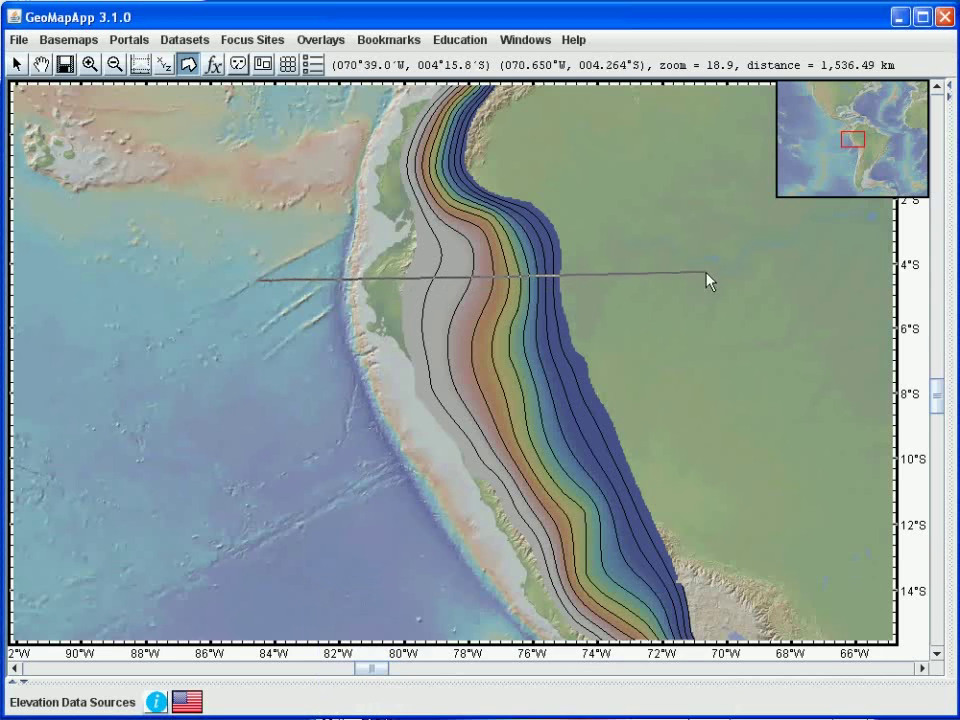